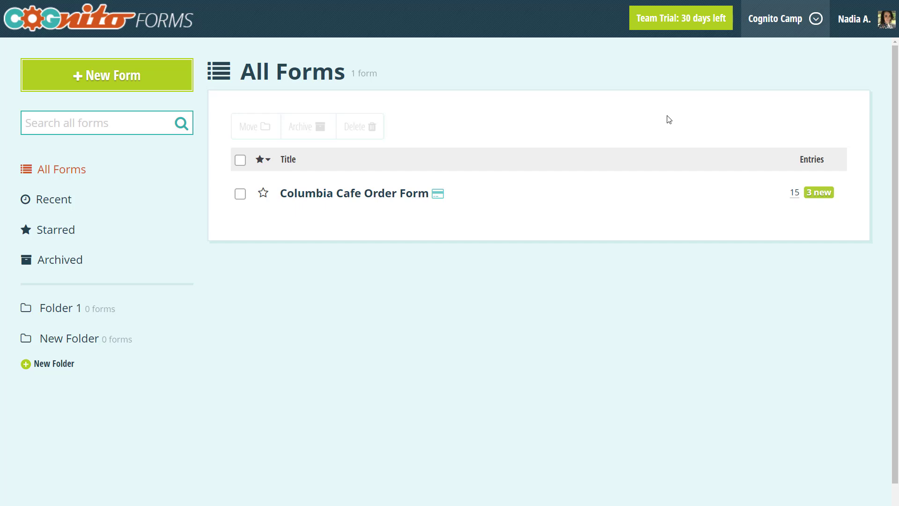
Open the Columbia Cafe Order Form and show its 15 entries in the Entries tab.
mouse_move(540, 201)
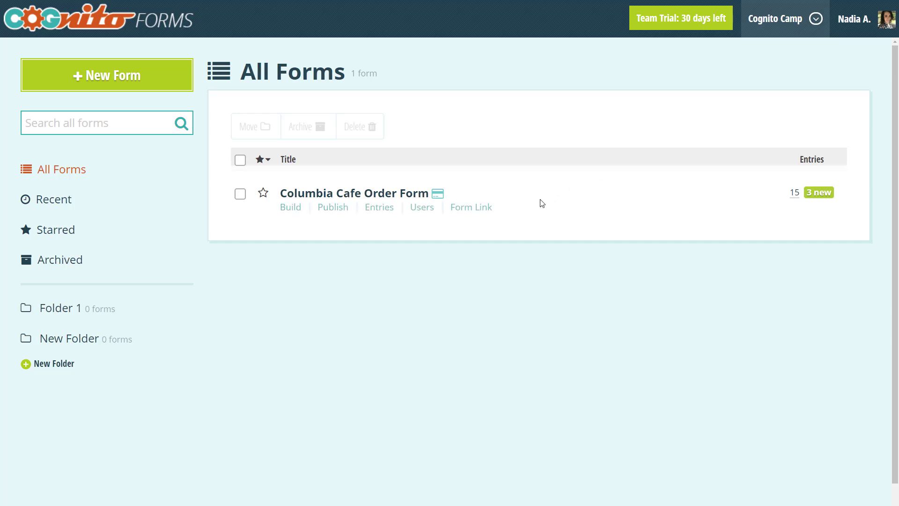
click(386, 194)
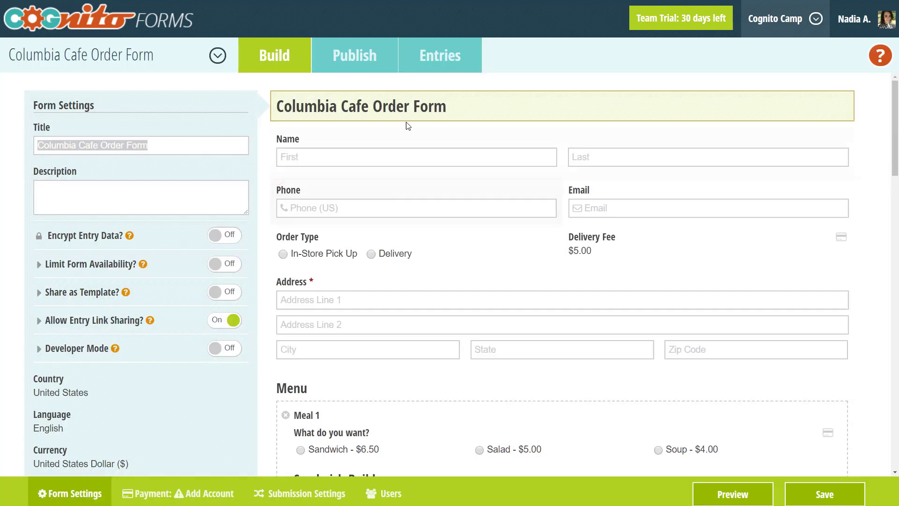
click(439, 58)
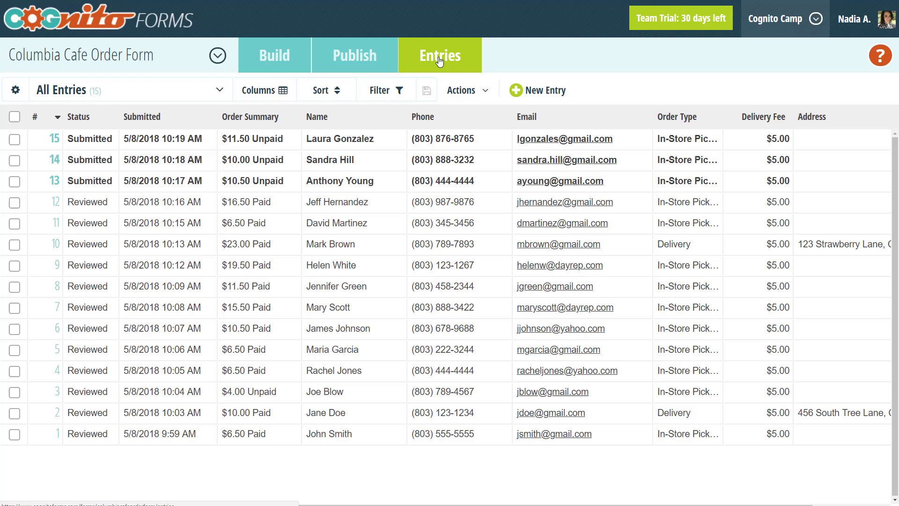
Open entry #1's detail panel showing its $6.50 paid pick-up sandwich order.
click(362, 439)
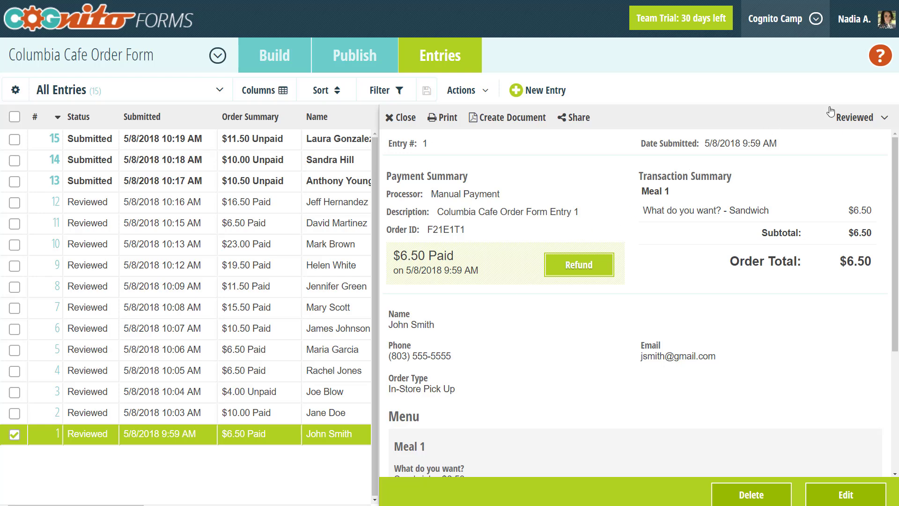
Show the status choices from entry 1's Reviewed status dropdown.
click(849, 116)
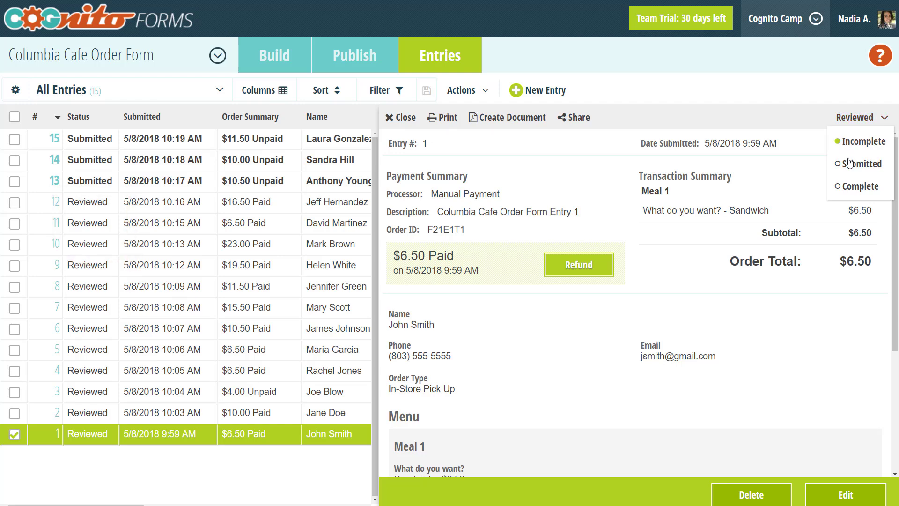
Change entry 1 from Reviewed to Complete and refund the $6.50 payment.
click(850, 187)
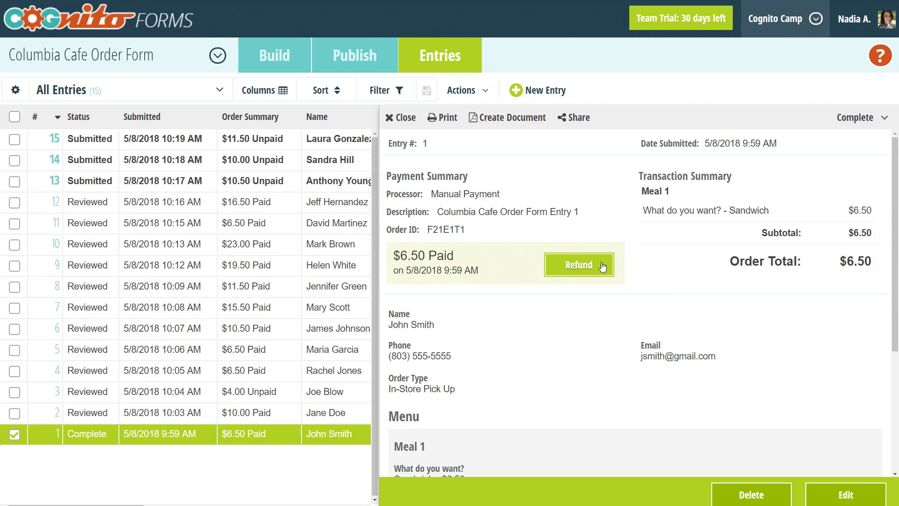
click(579, 265)
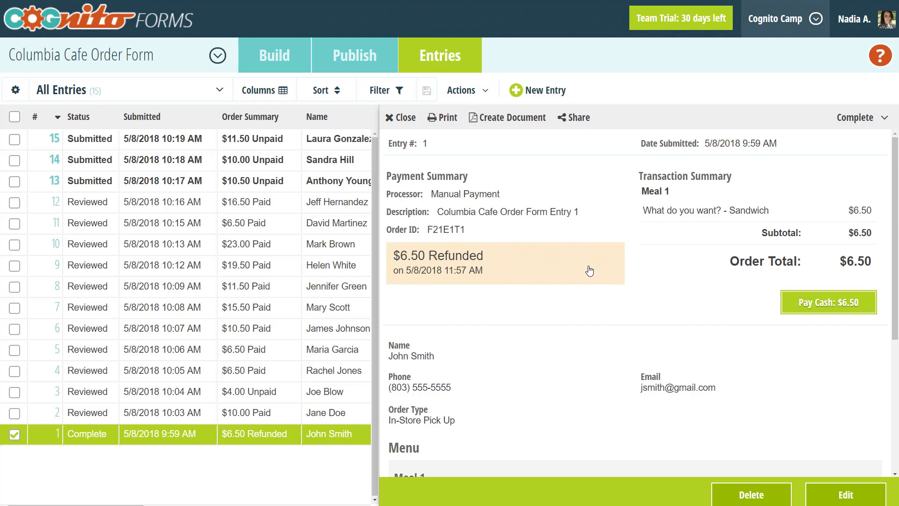
click(818, 493)
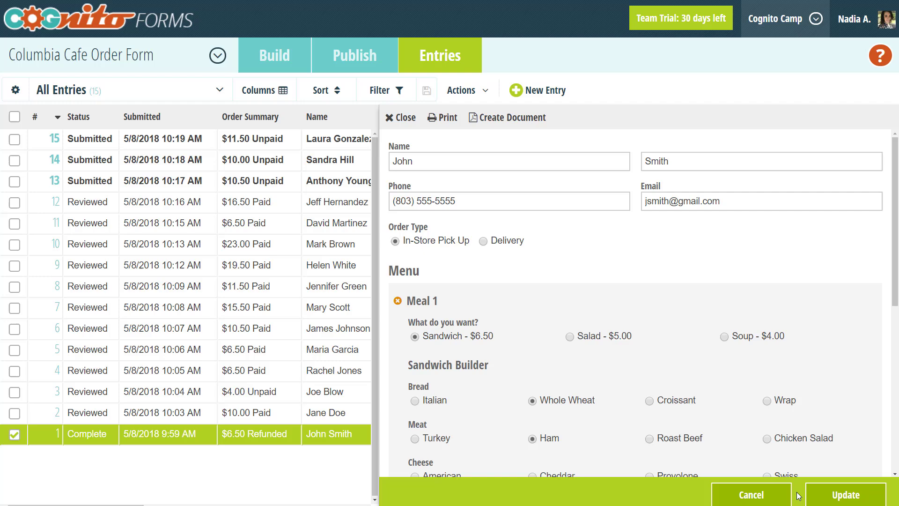
click(781, 495)
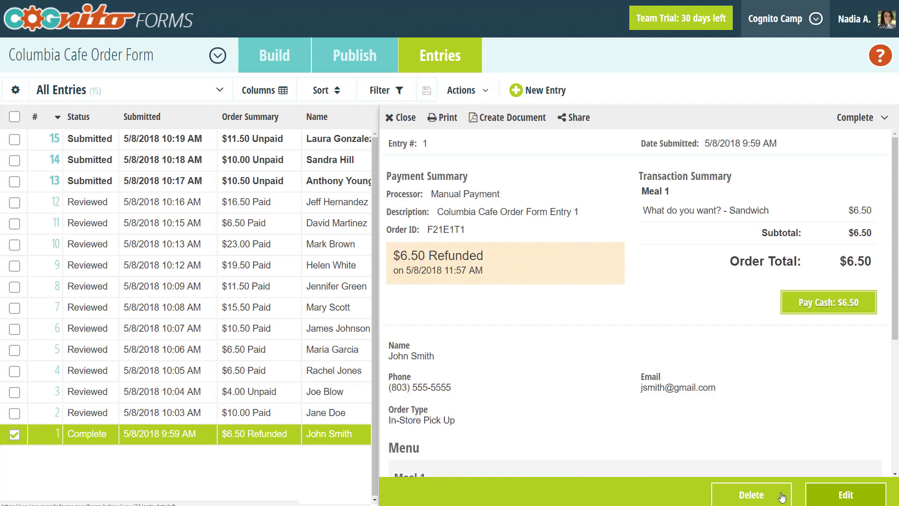
click(782, 497)
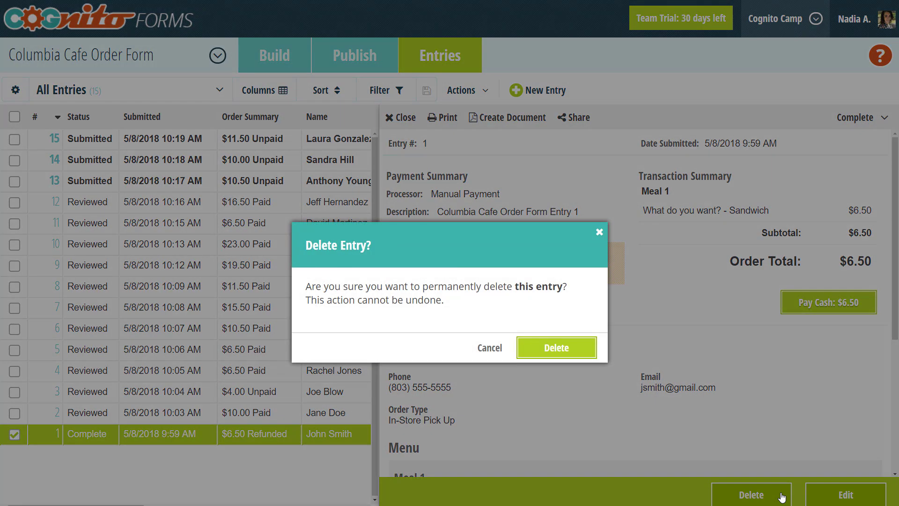
click(499, 347)
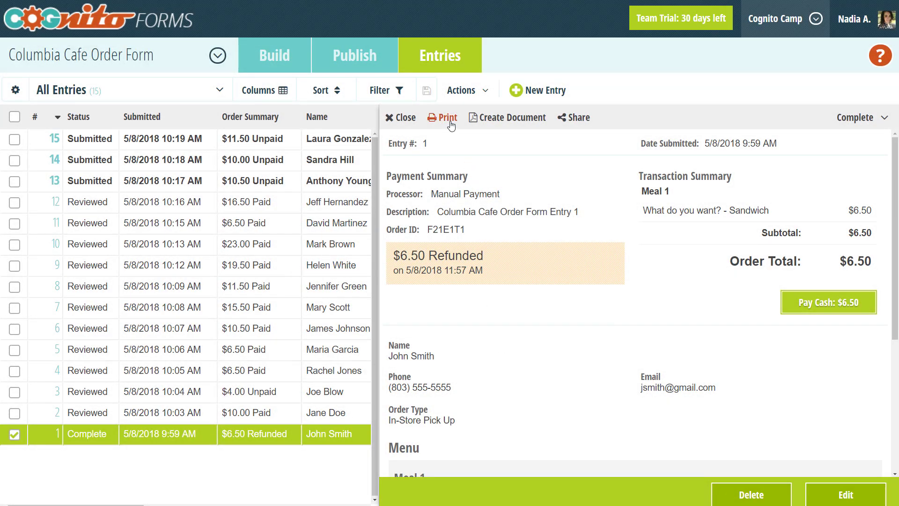
click(514, 123)
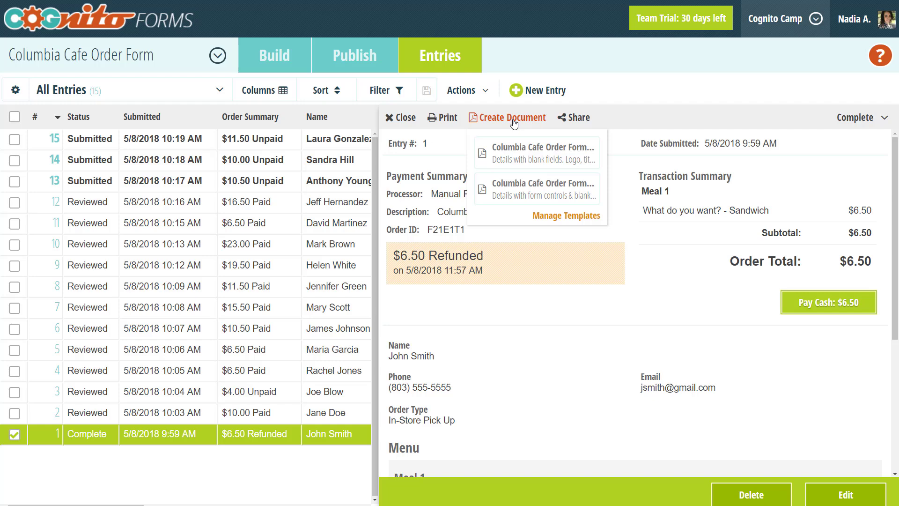
click(513, 121)
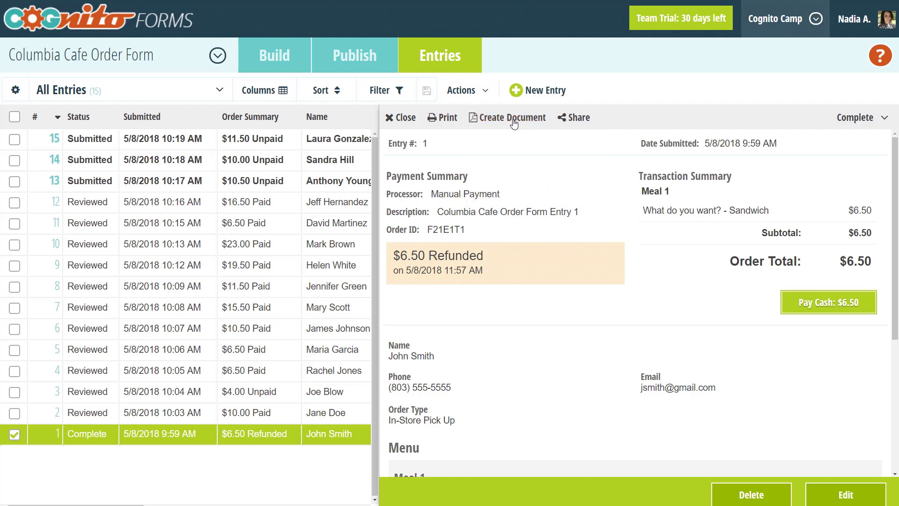
click(572, 119)
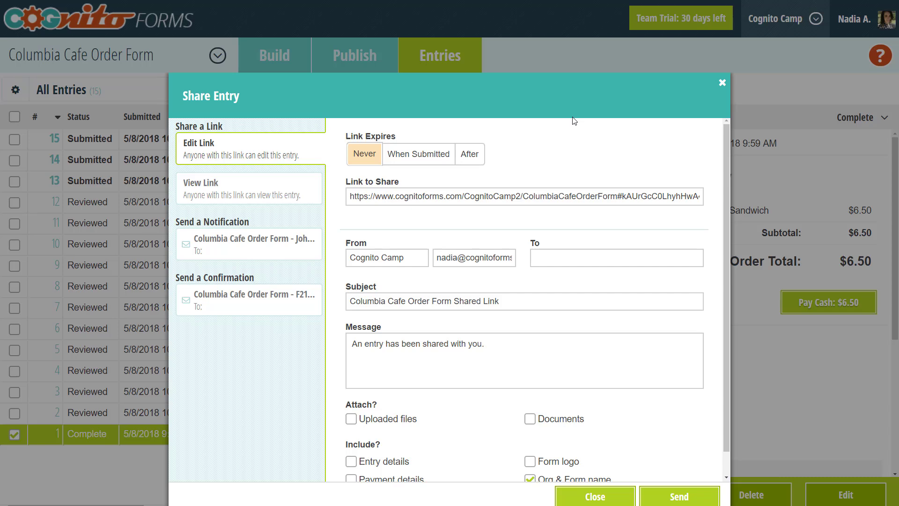
click(557, 194)
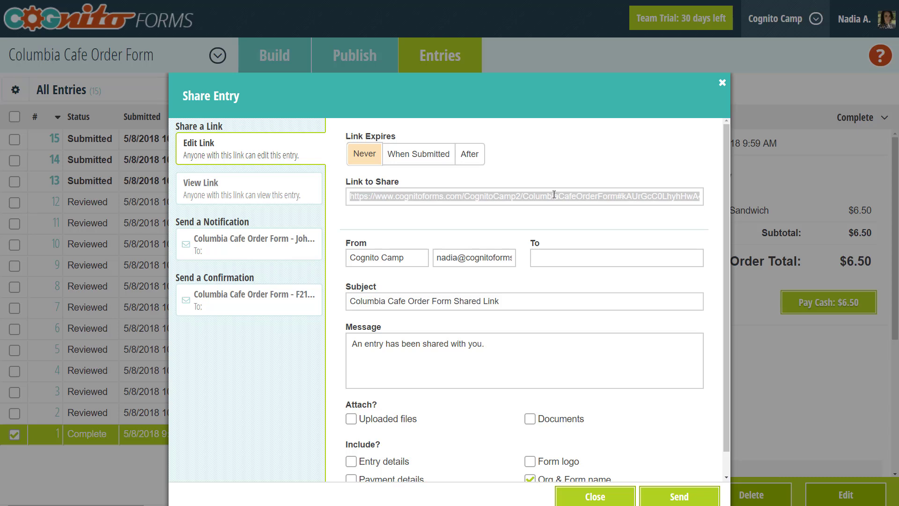
click(286, 240)
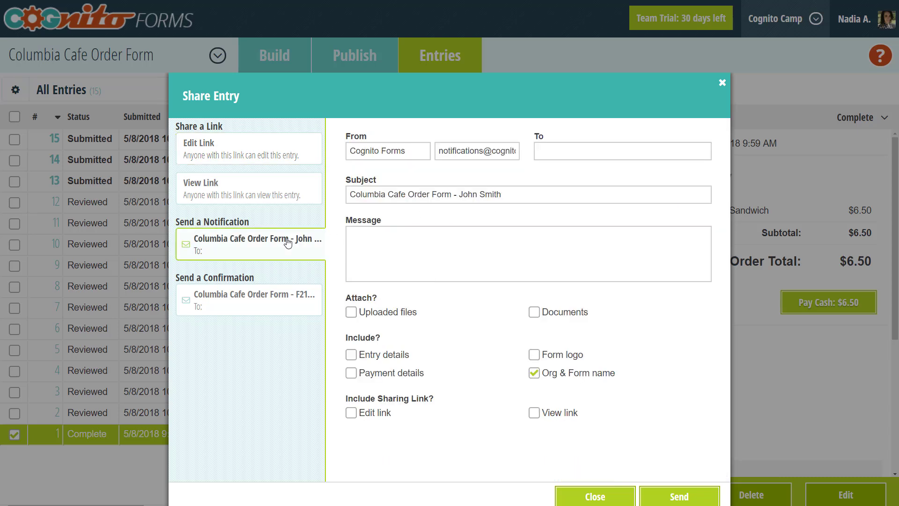
click(284, 314)
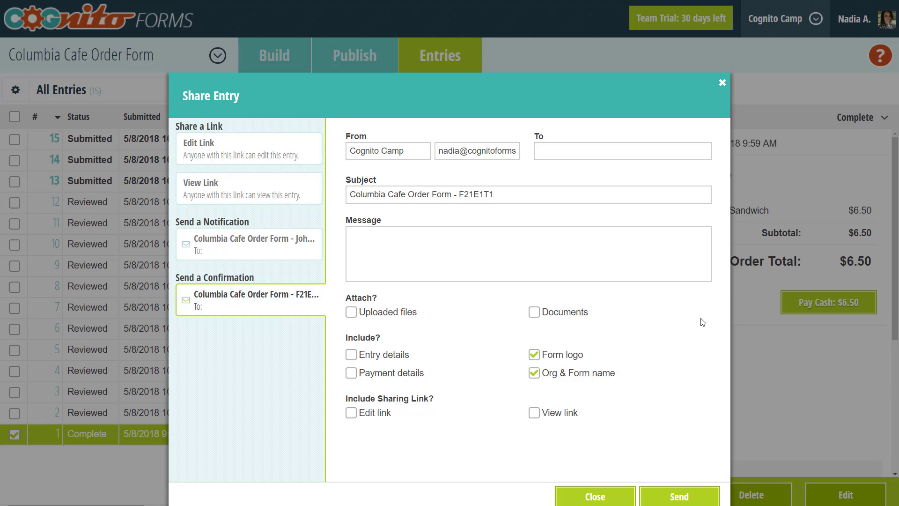
click(739, 319)
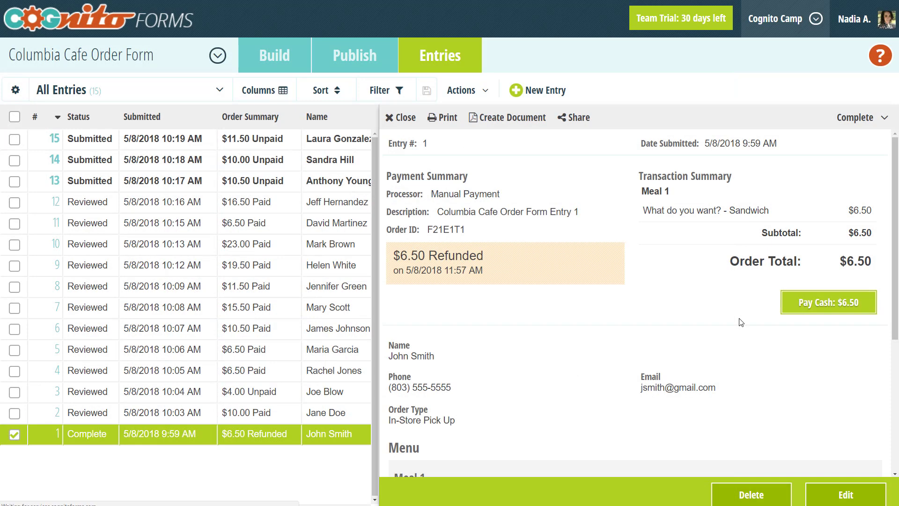
Close entry 1's panel, then start a blank new entry and discard it.
click(398, 118)
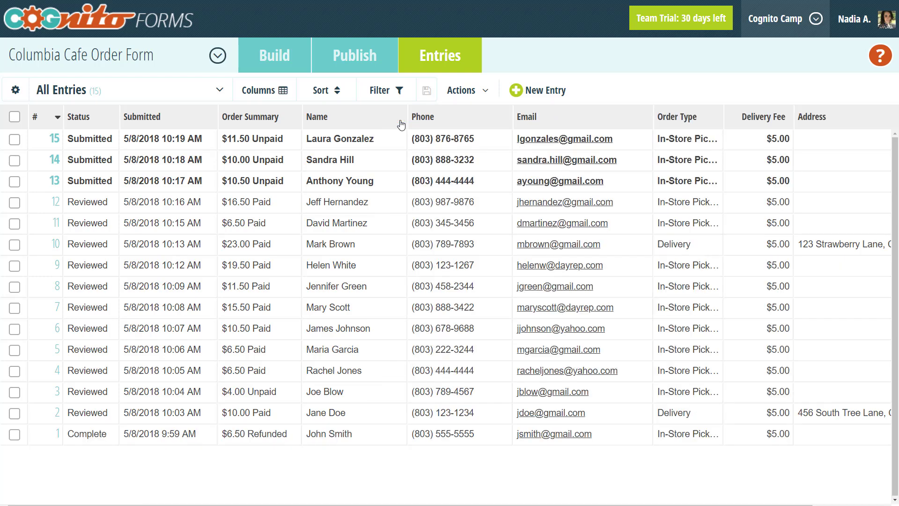
click(547, 91)
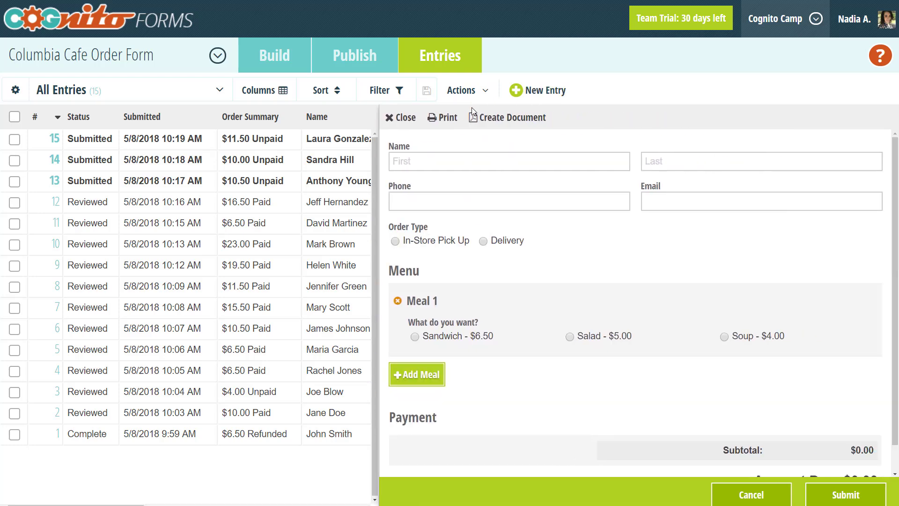
click(408, 121)
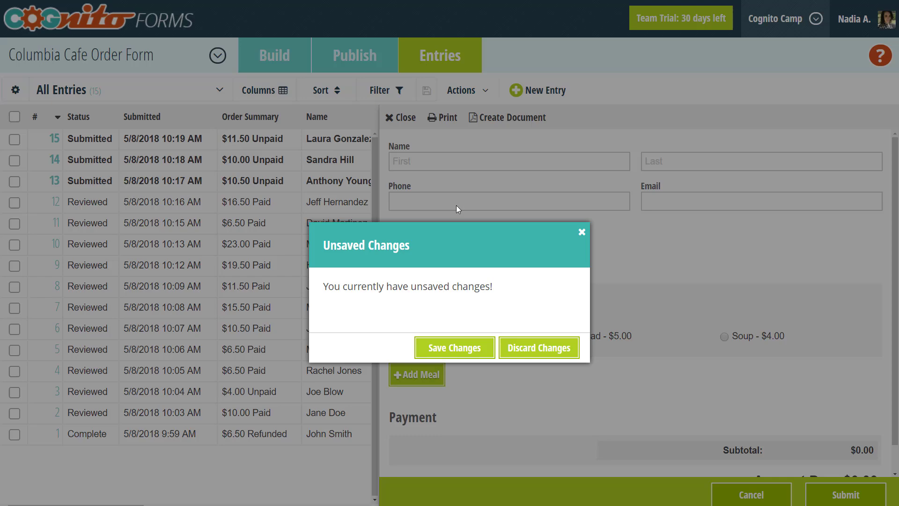
click(511, 347)
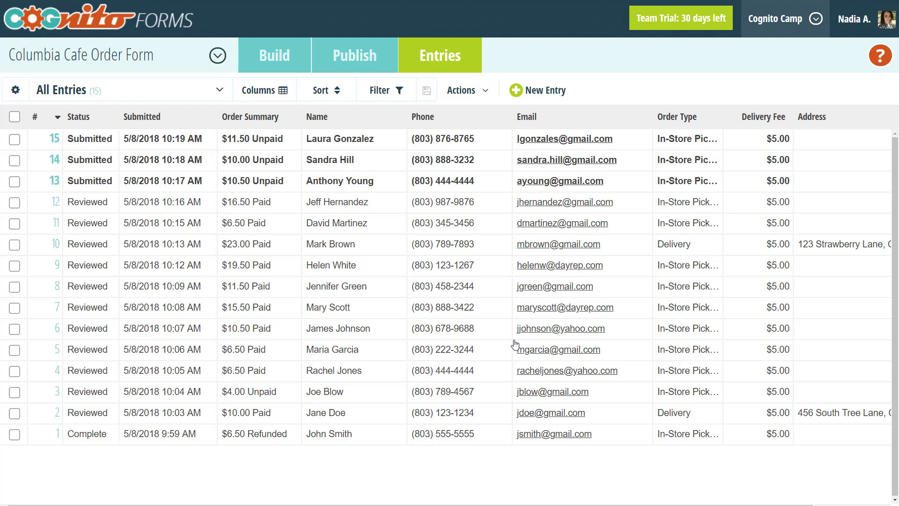
Uncheck Address in the Columns list so the table ends at Delivery Fee.
click(275, 96)
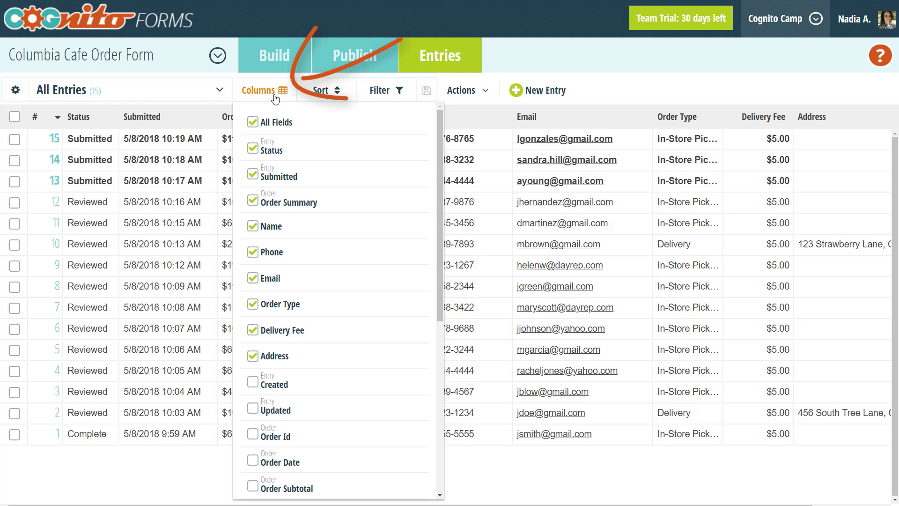
click(266, 357)
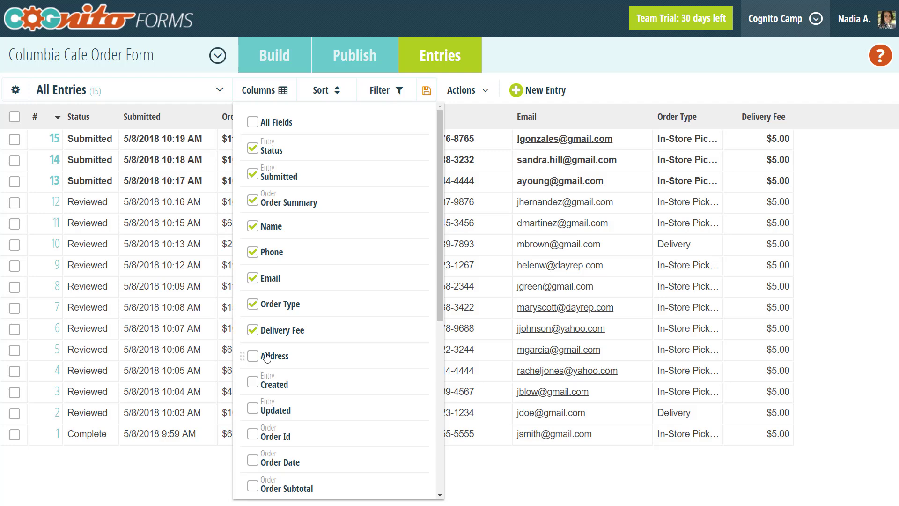
click(454, 118)
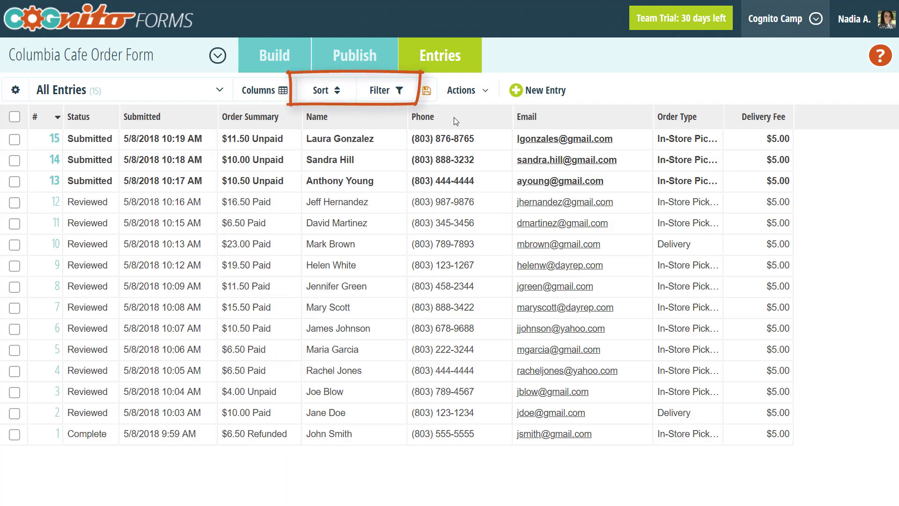
Sort the entries by Name, A - Z.
click(338, 96)
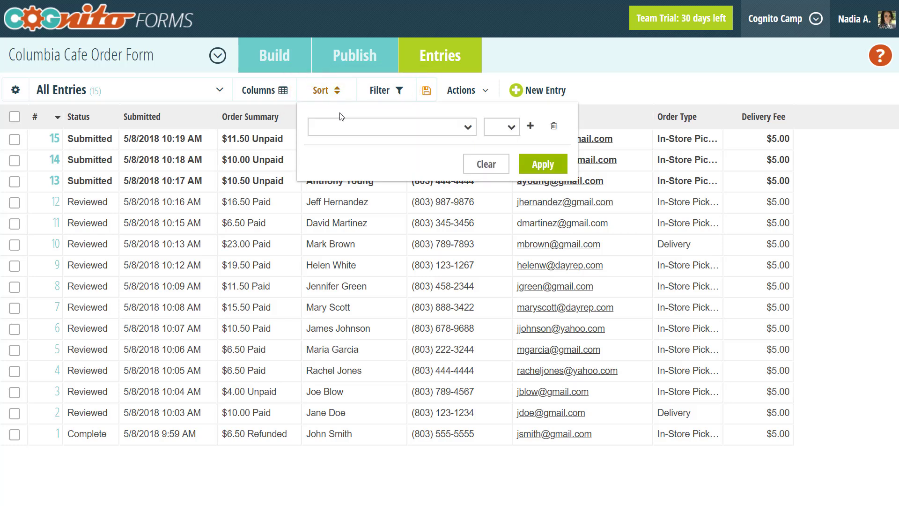
click(341, 128)
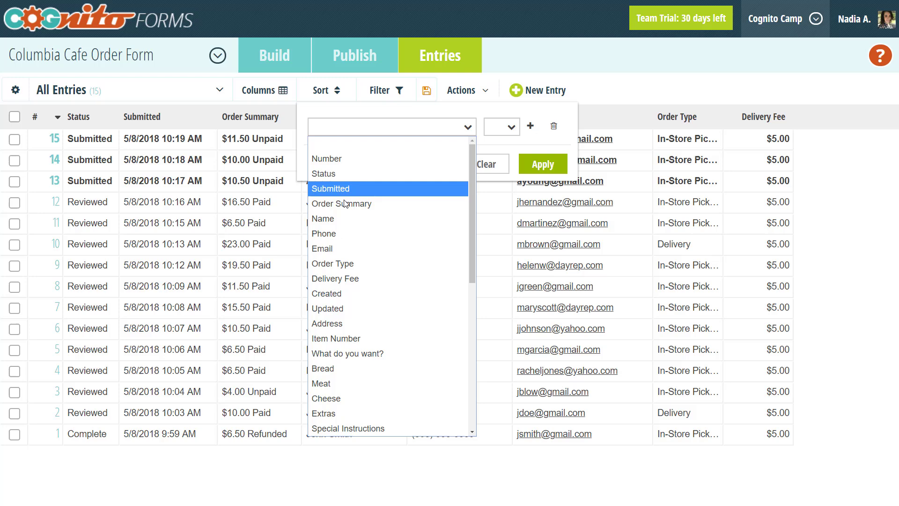
click(345, 219)
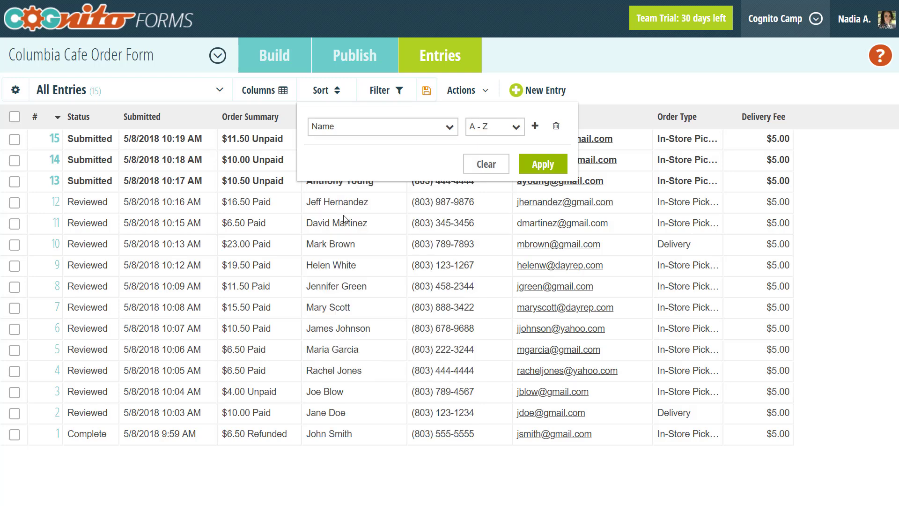
click(473, 128)
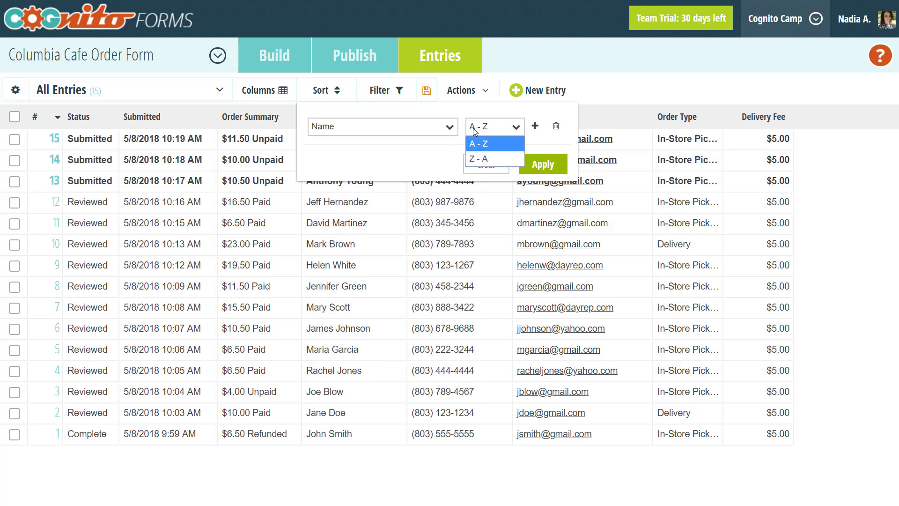
click(473, 127)
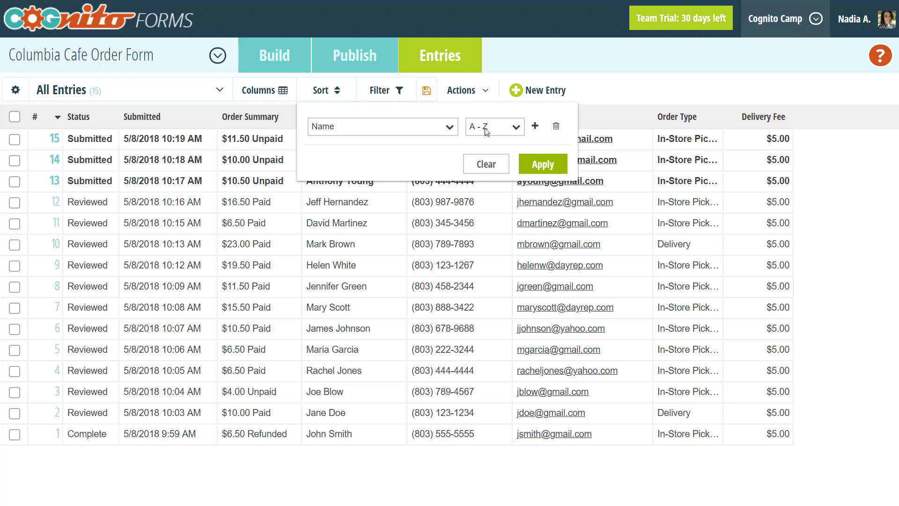
Add a second sort level, then clear all sorting to keep the original order.
click(536, 126)
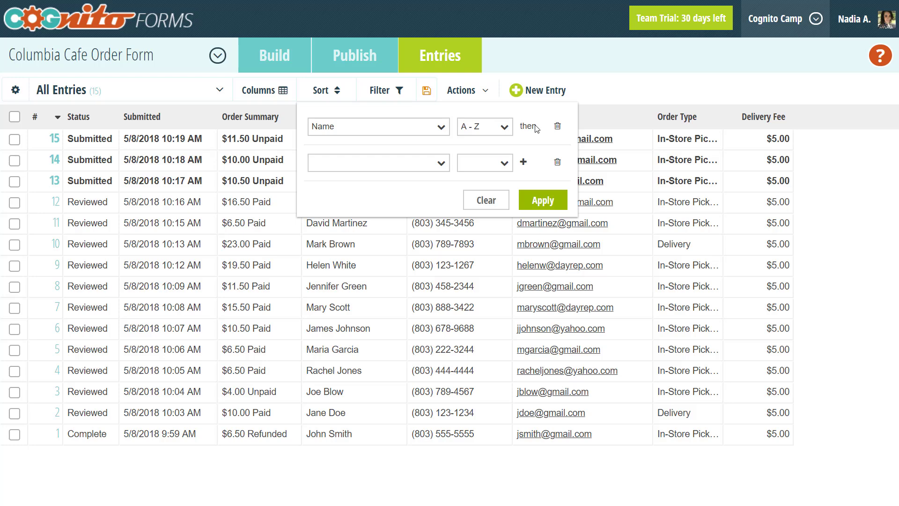
click(475, 203)
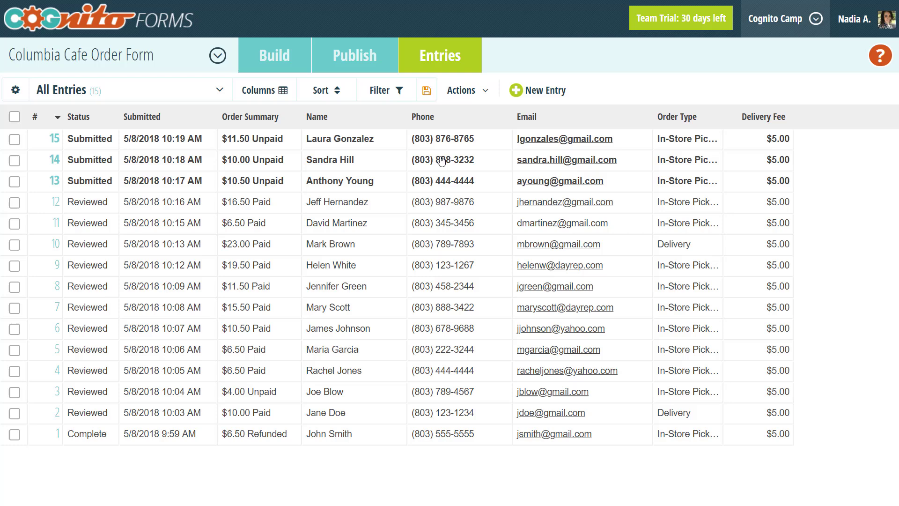
click(382, 94)
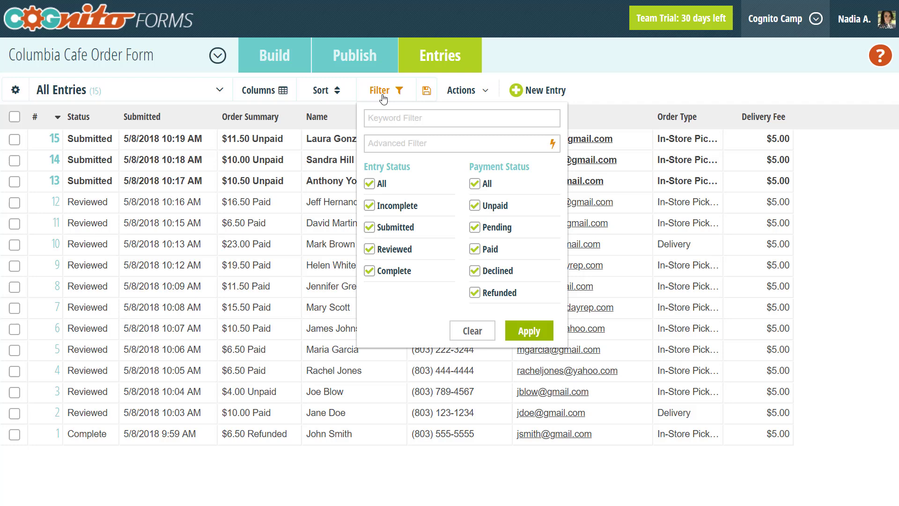
Apply an advanced filter OrderType is Delivery, leaving entries 10 and 2.
click(419, 149)
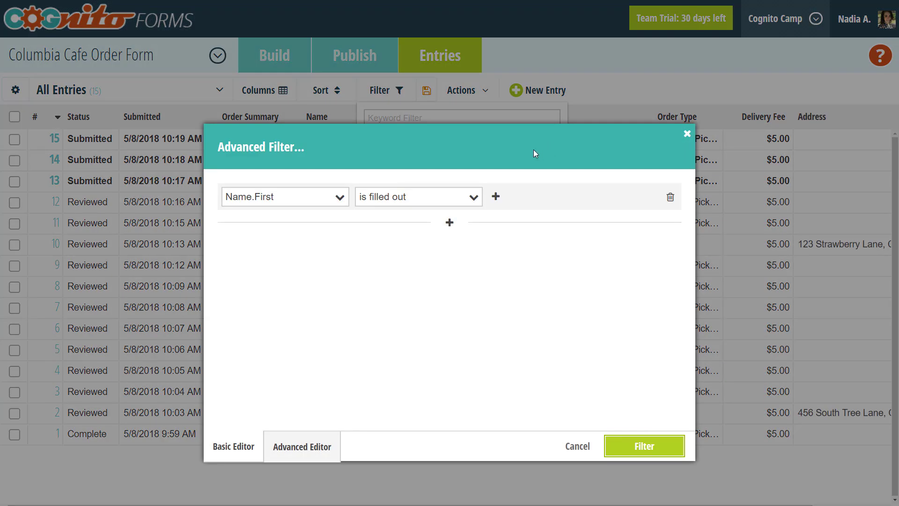
click(339, 197)
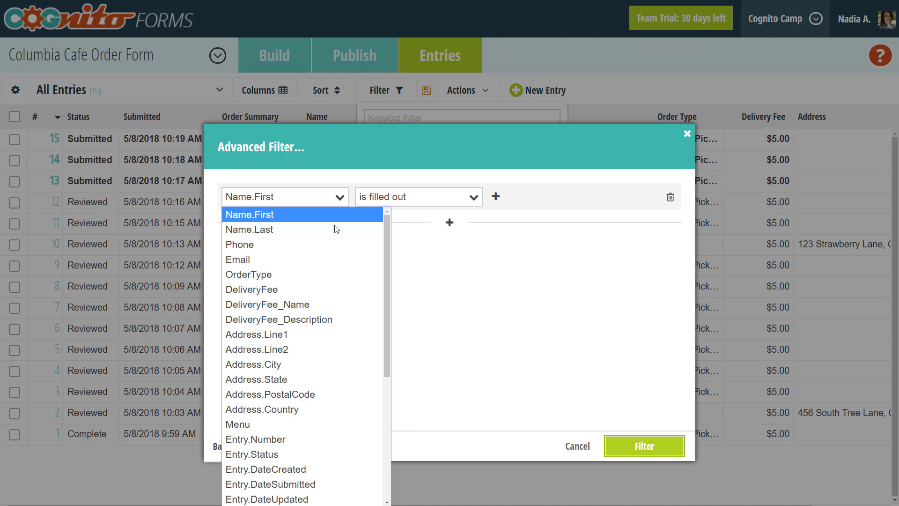
click(327, 271)
click(374, 197)
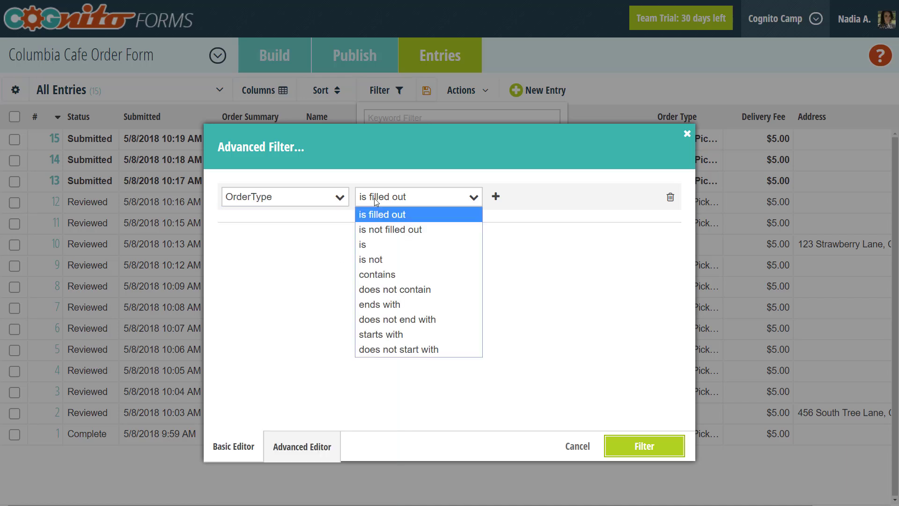
click(374, 246)
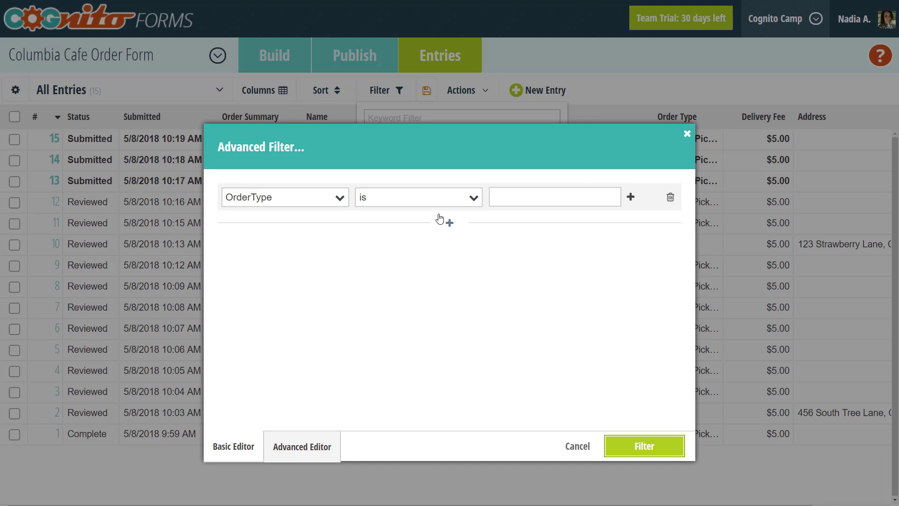
click(506, 195)
text(Delivery)
click(622, 446)
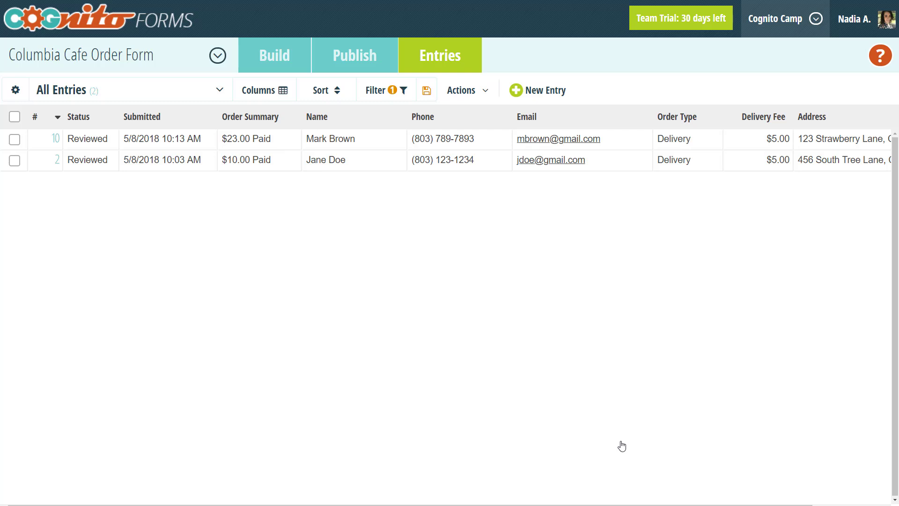
Save the filter to the current view and create a new view named All Orders.
click(428, 89)
click(220, 91)
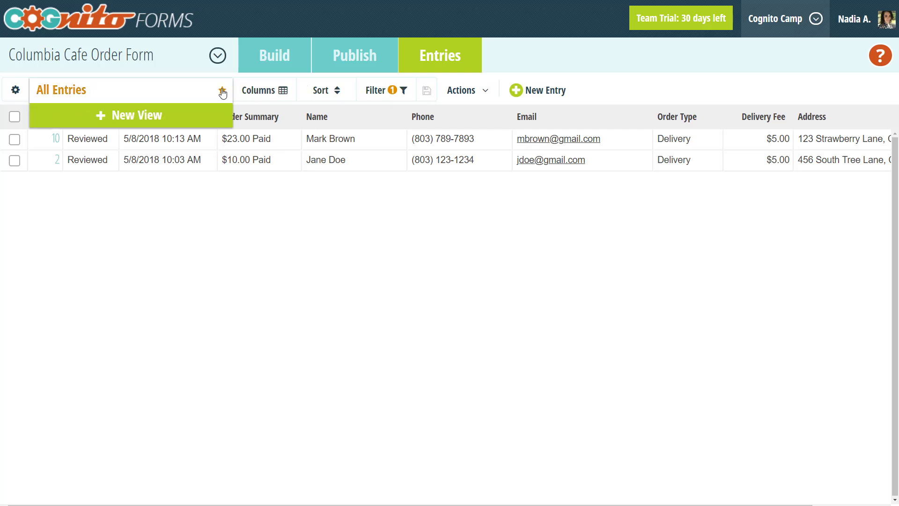
click(213, 117)
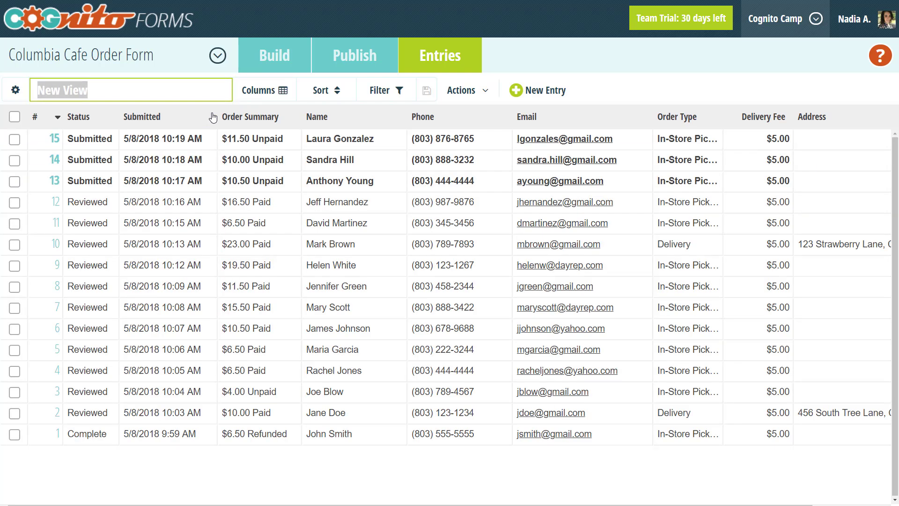
text(All)
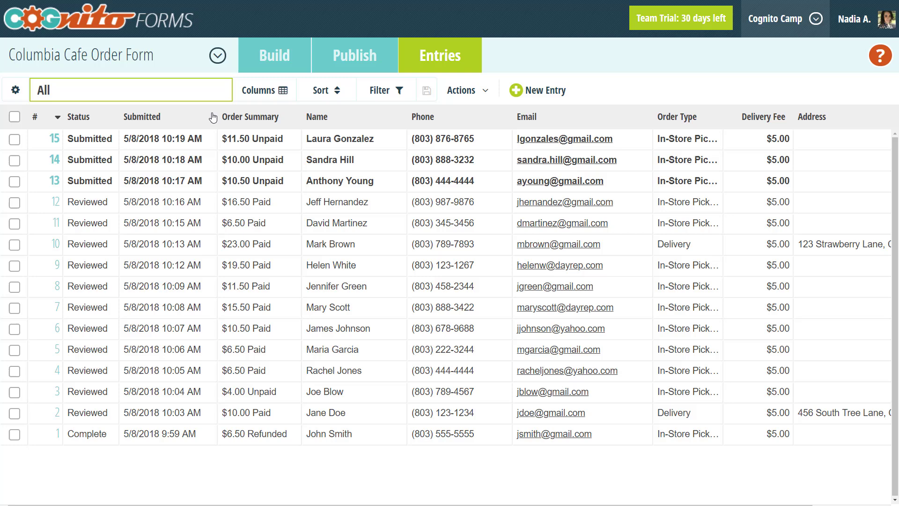
text( Orders)
key(Return)
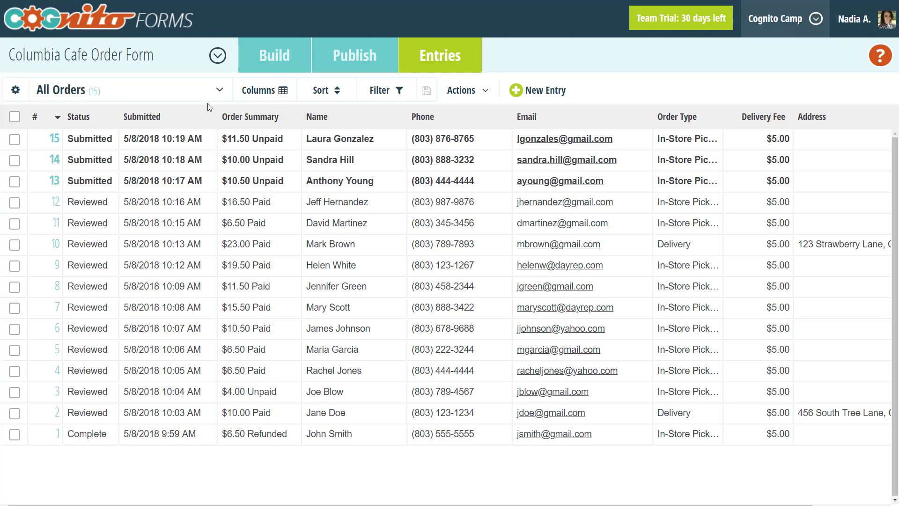
Switch back to the filtered All Entries view and rename it Delivery.
click(204, 95)
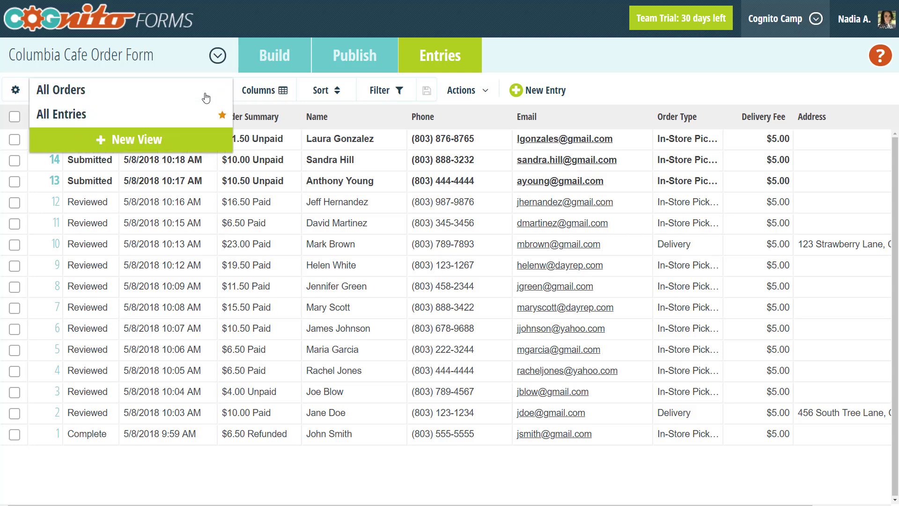
click(204, 117)
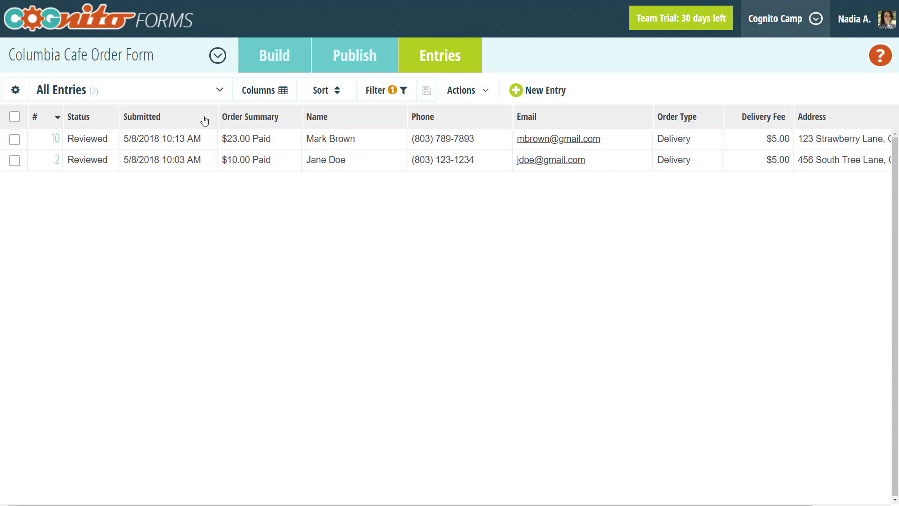
click(17, 91)
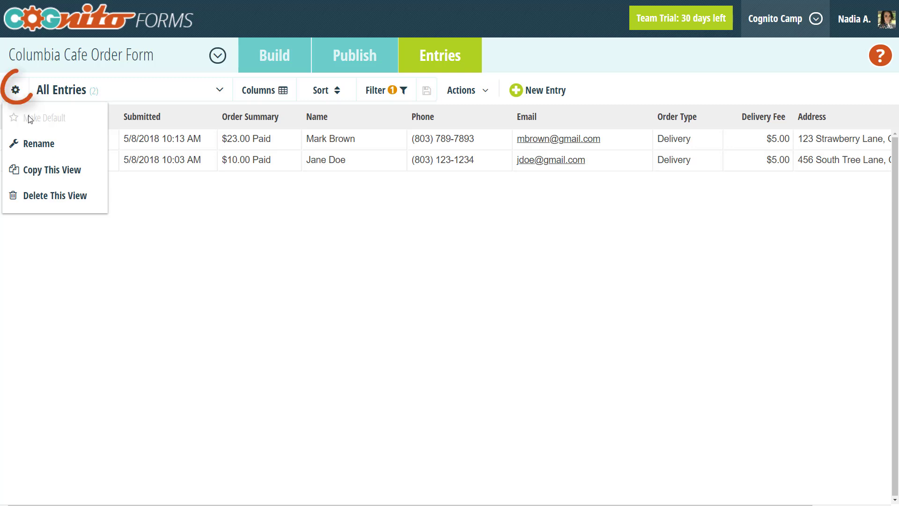
click(35, 149)
text(D)
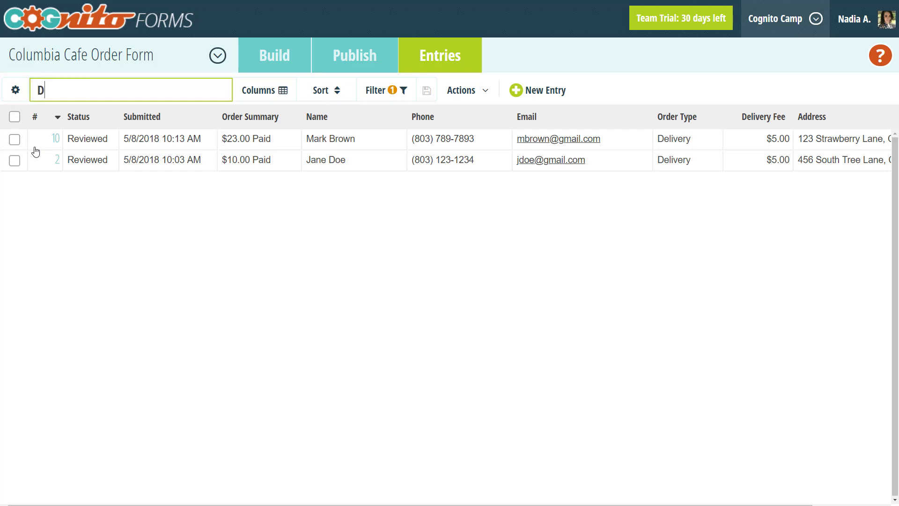
text(elivery)
key(Return)
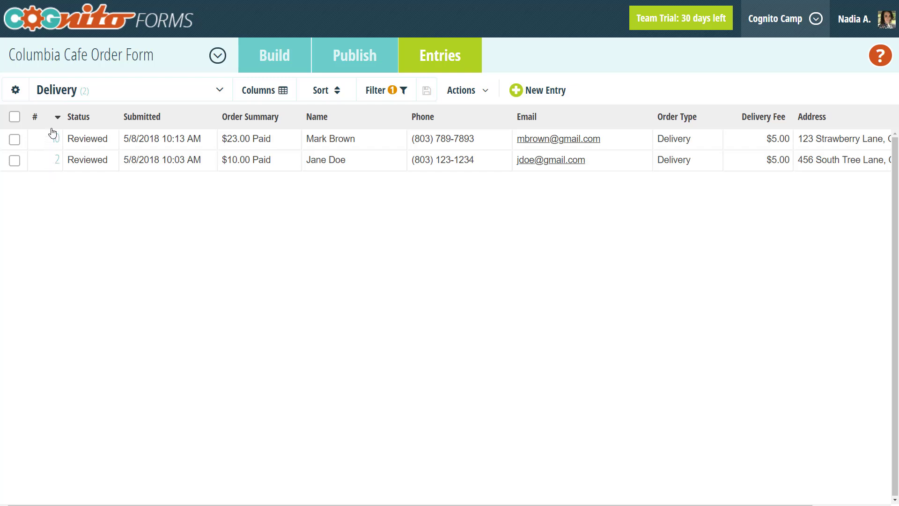
click(51, 92)
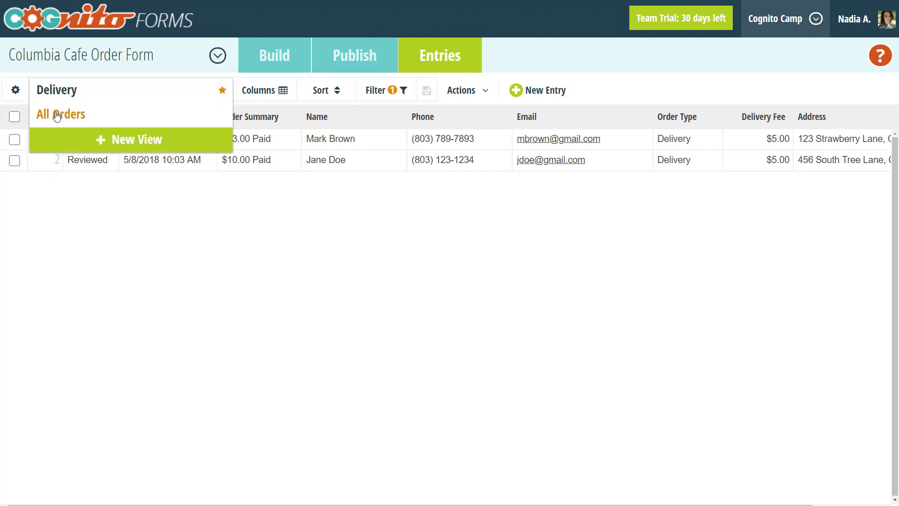
Switch to All Orders, select all 15 entries, and expand Actions' Change Status list.
click(56, 113)
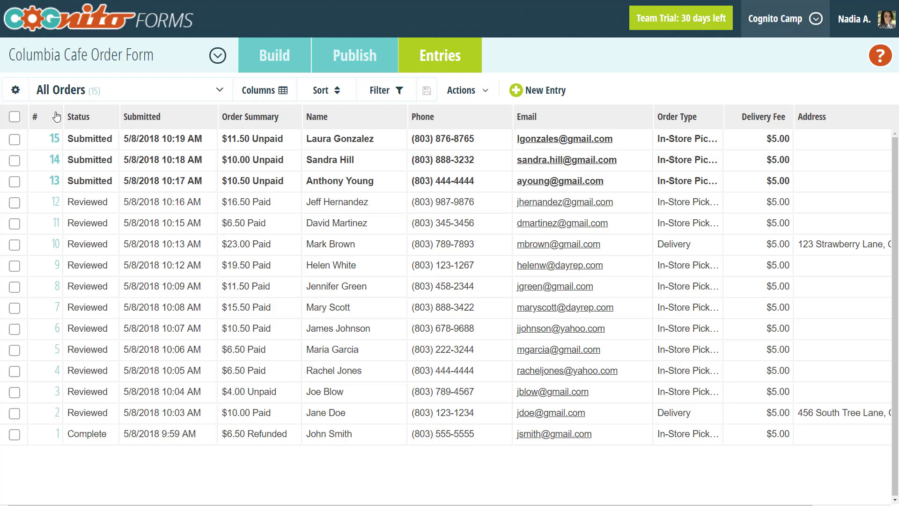
click(15, 180)
click(15, 160)
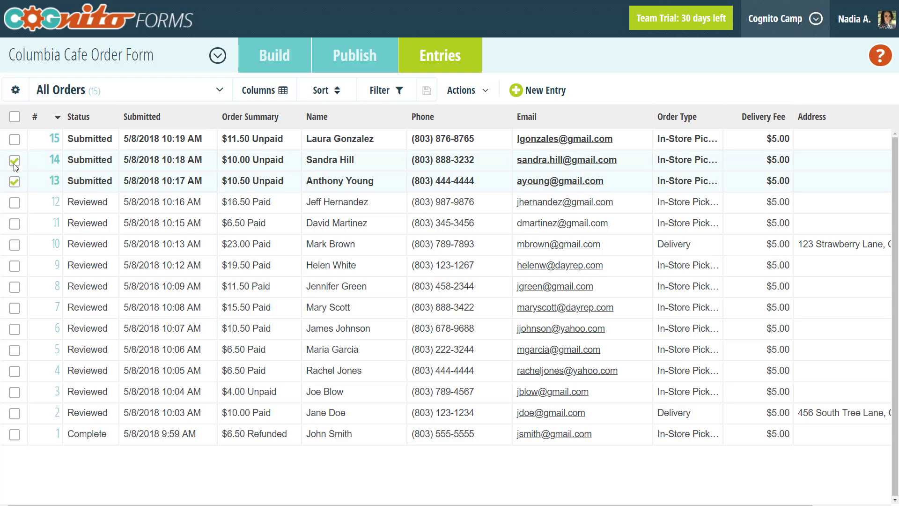
click(14, 120)
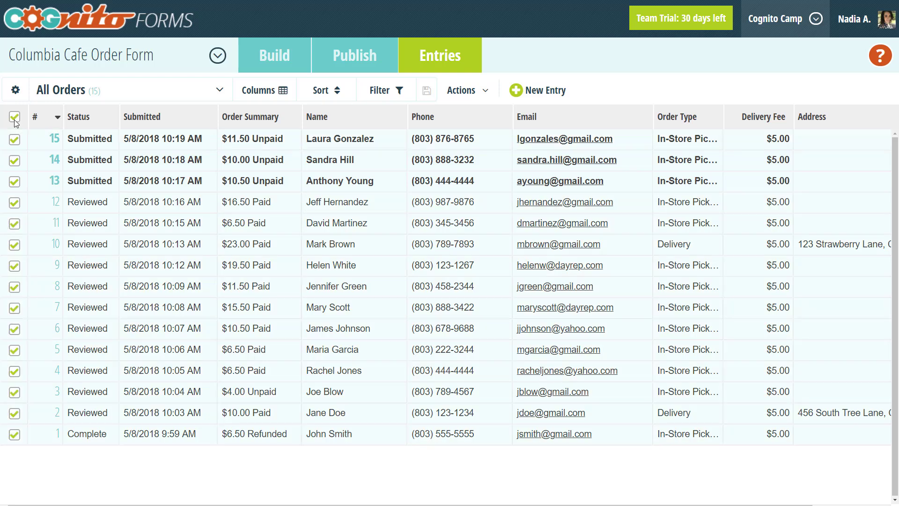
click(477, 96)
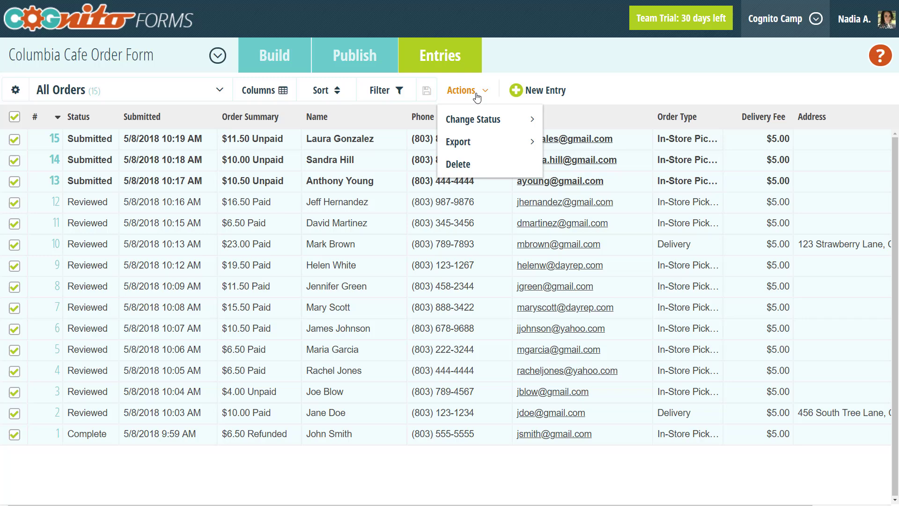
click(477, 118)
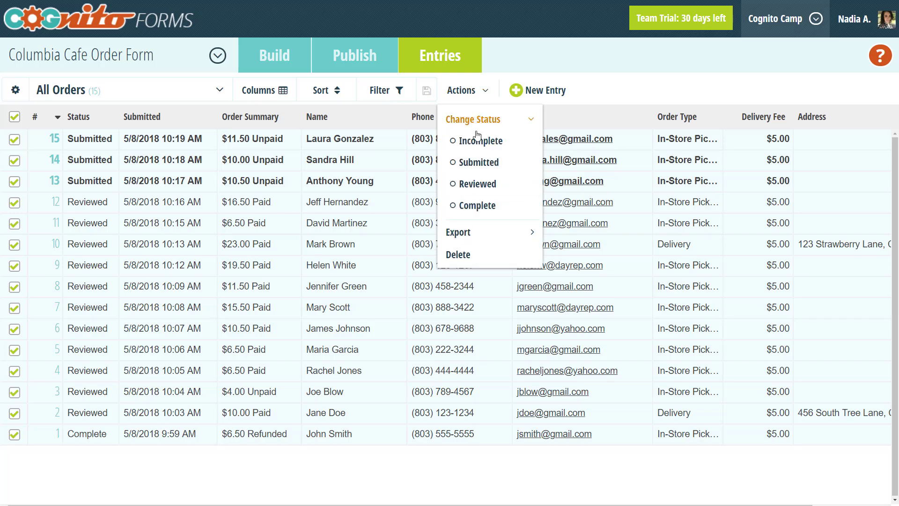
Cancel deleting the 15 selected entries, then export them with All Fields to Excel.
click(479, 254)
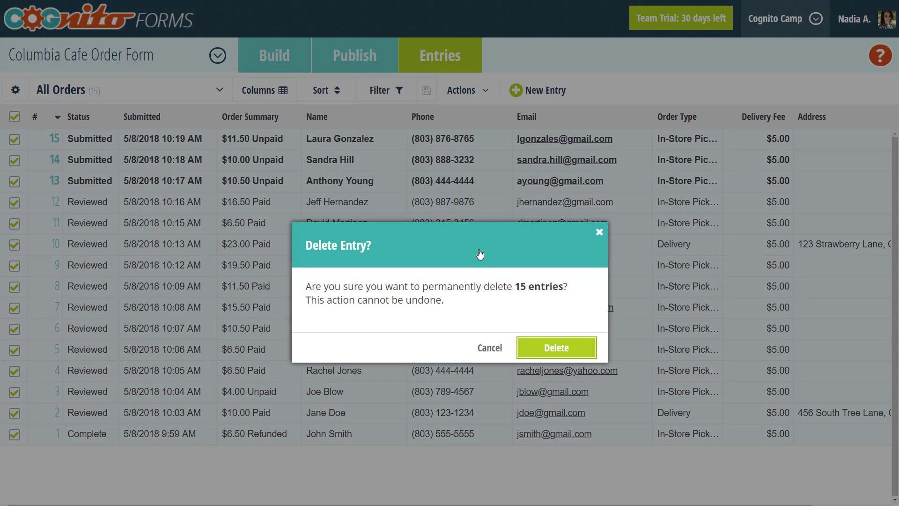
click(502, 348)
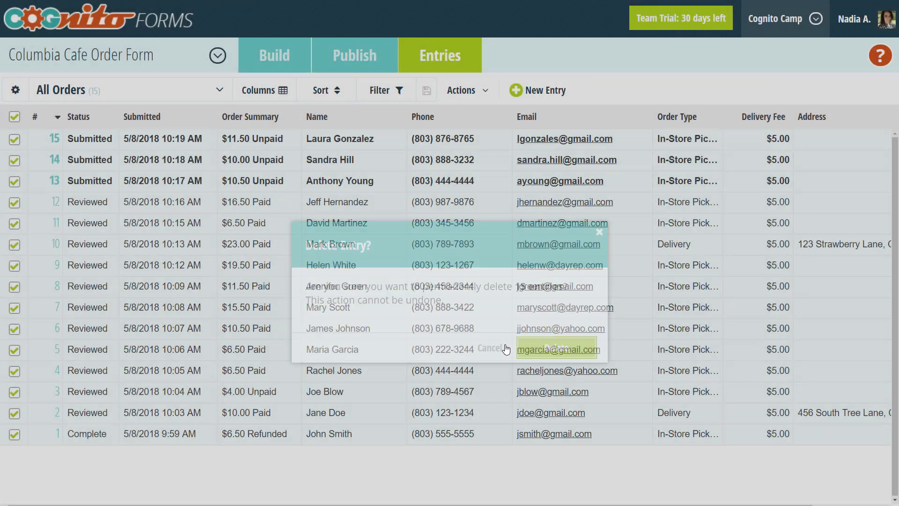
click(473, 95)
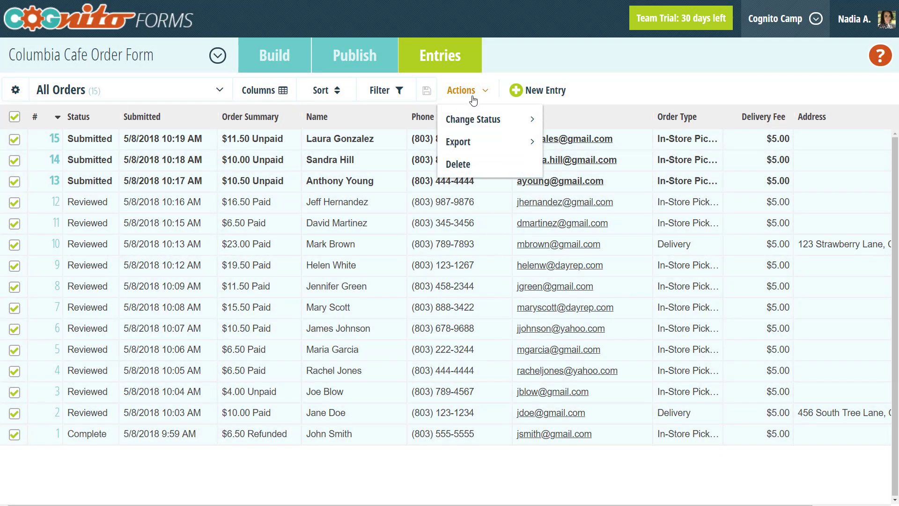
click(473, 143)
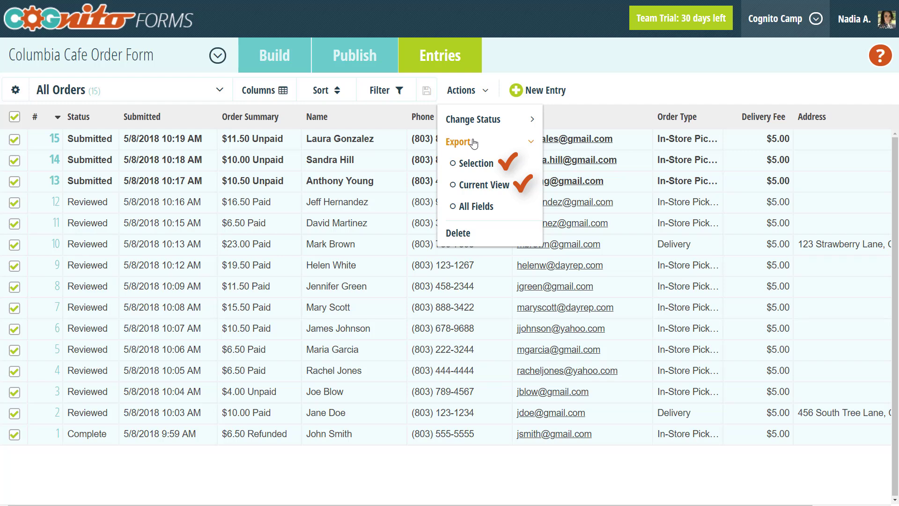
click(474, 202)
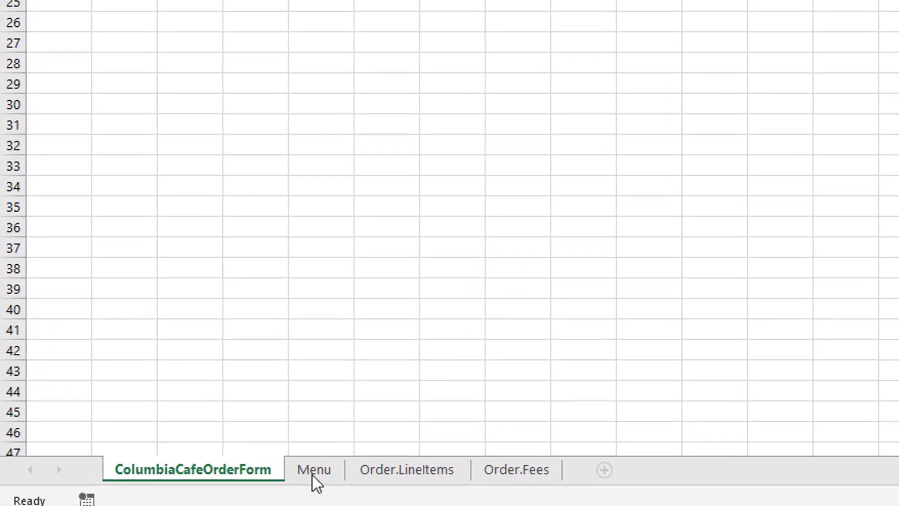
Switch to the Menu sheet listing each order's sandwich, salad and soup items.
click(313, 474)
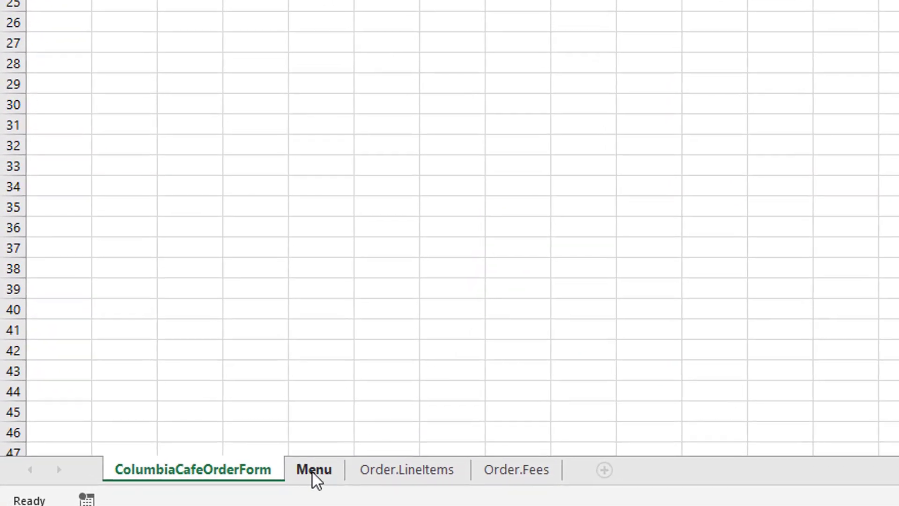